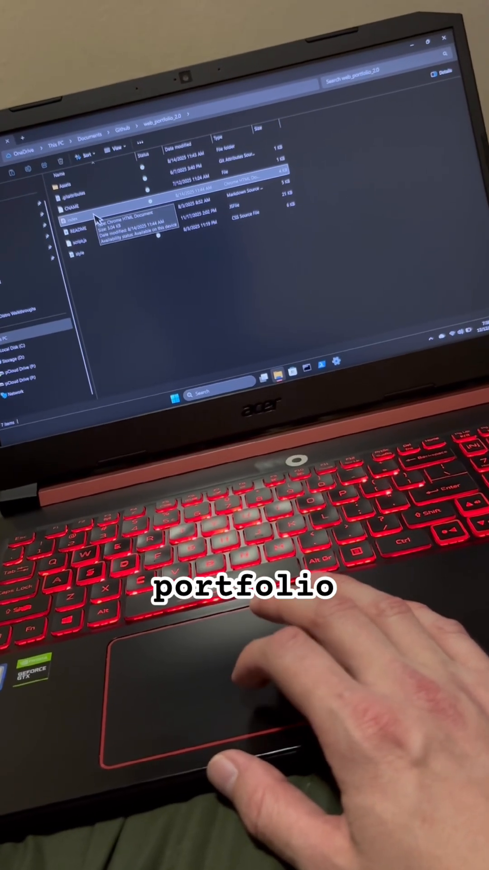
- Launch index.html from the web_portfolio_2.0 folder so the terminal portfolio loads in Chrome
{"action": "double_click", "coordinate": [96, 217]}
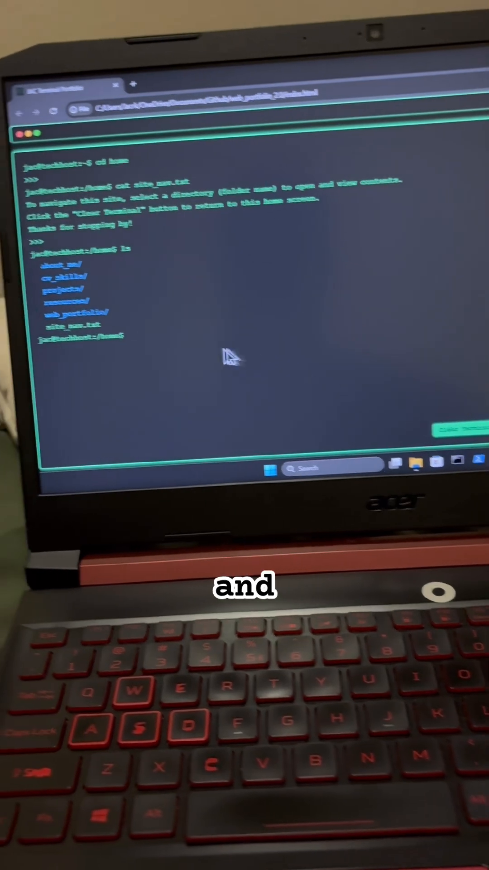
- Enter the about_me/ directory so about_me.txt appears in the nano-style viewer
{"action": "left_click", "coordinate": [87, 258]}
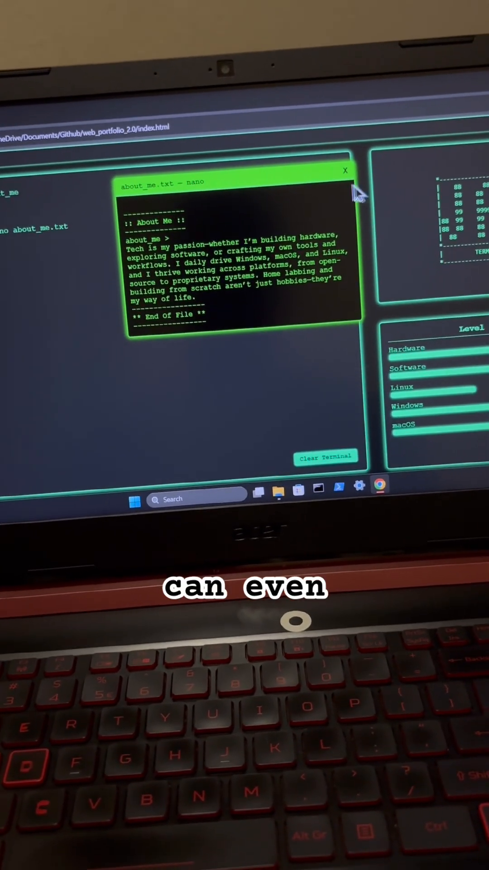
- Dismiss the about_me.txt viewer and clear the terminal down to a single prompt line
{"action": "left_click", "coordinate": [346, 171]}
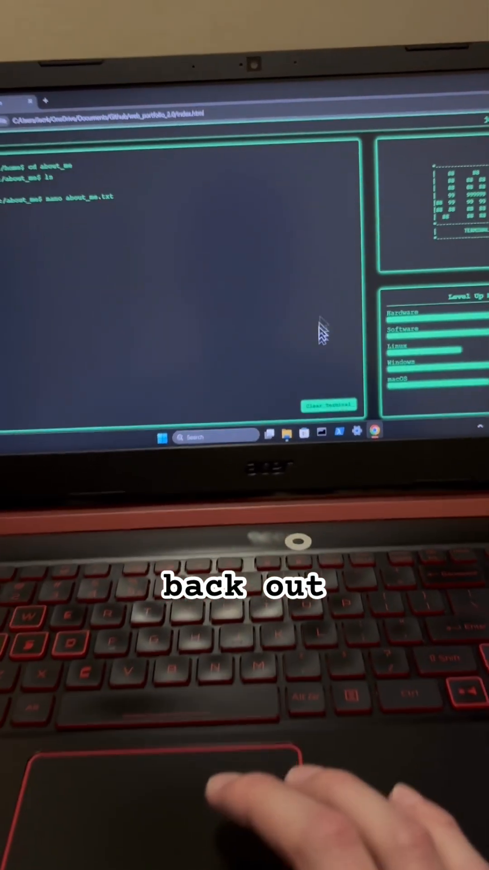
{"action": "left_click", "coordinate": [329, 405]}
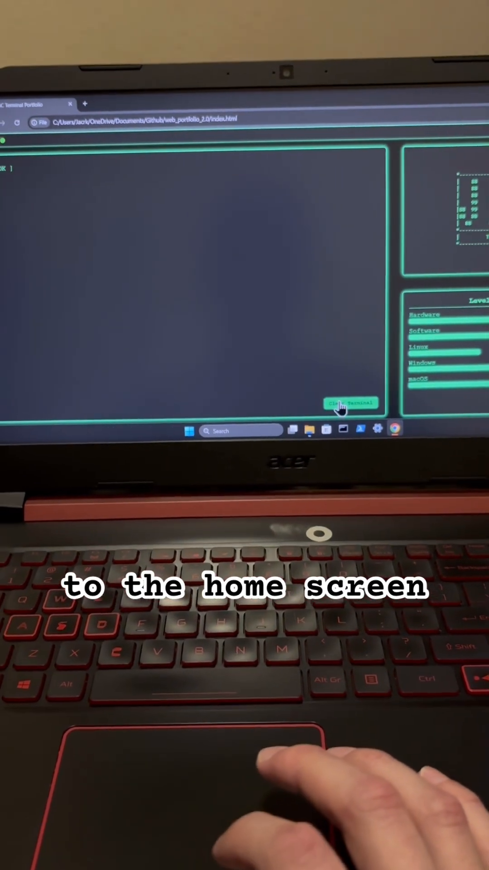